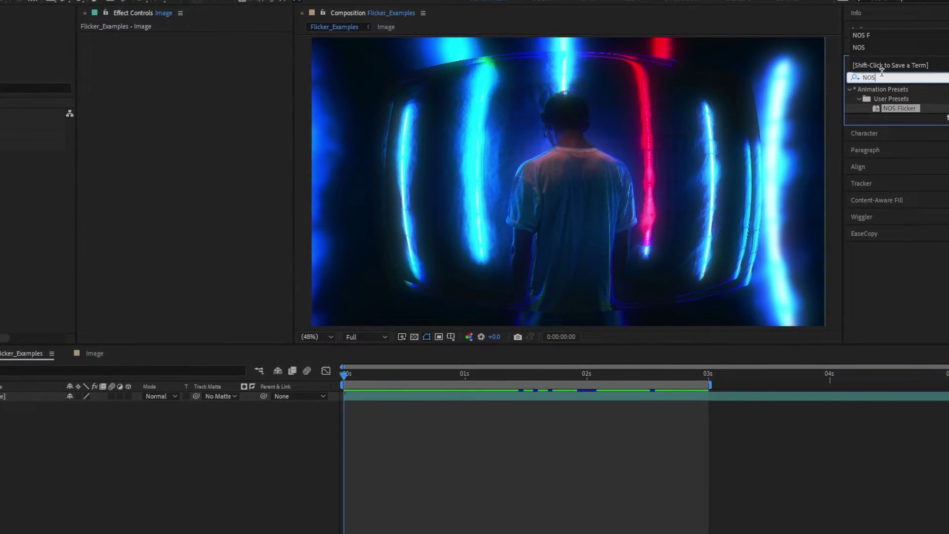
- Apply the NOS Flicker preset to the Image layer and enter the green flicker values
drag(902, 106, 544, 222)
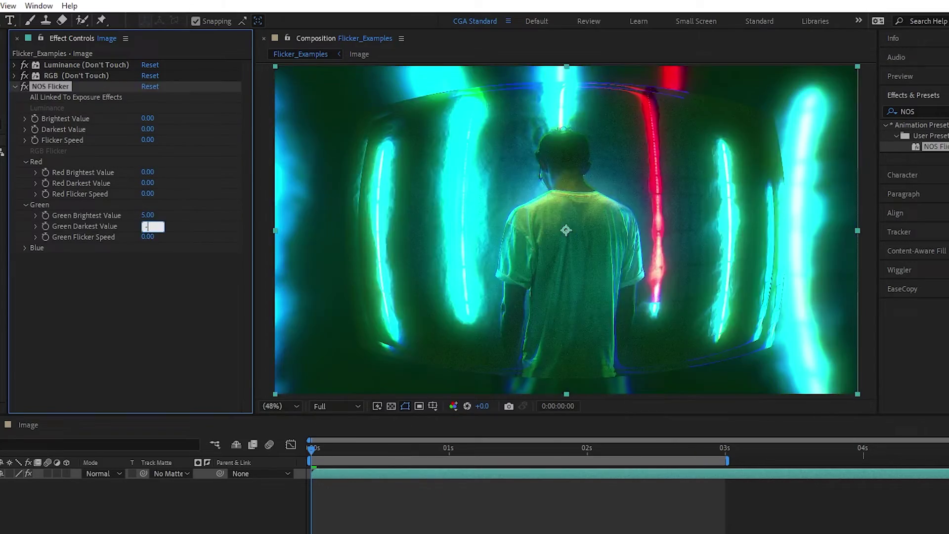
text(5)
key(Return)
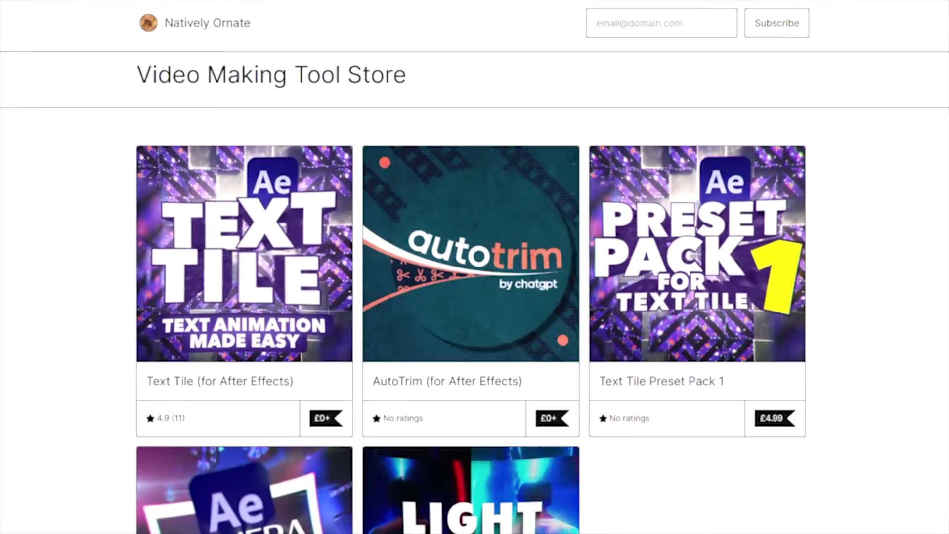
- Scroll down the Video Making Tool Store page toward the Light Flicker product
scroll(474, 267, down, 3)
scroll(475, 267, down, 3)
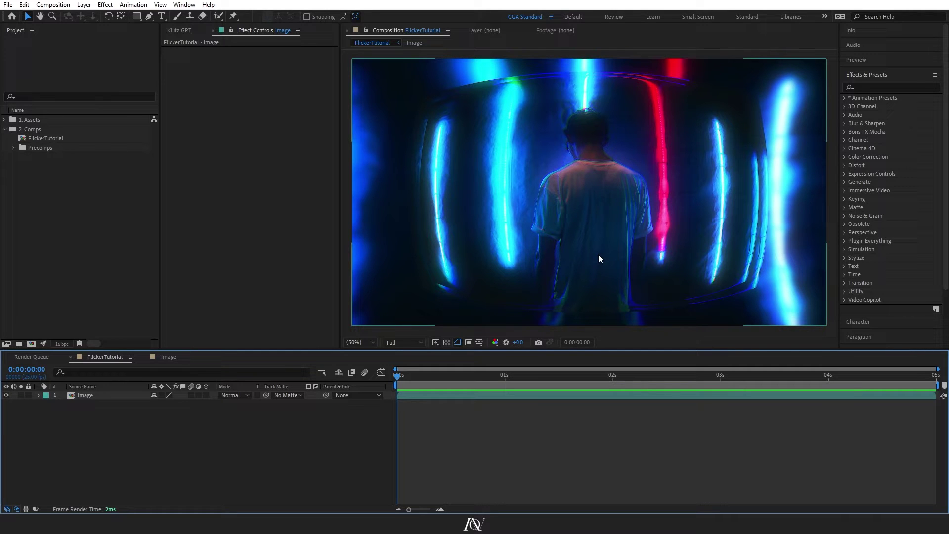
- Create a new adjustment layer above the Image layer and name it 'Flicker'
click(487, 395)
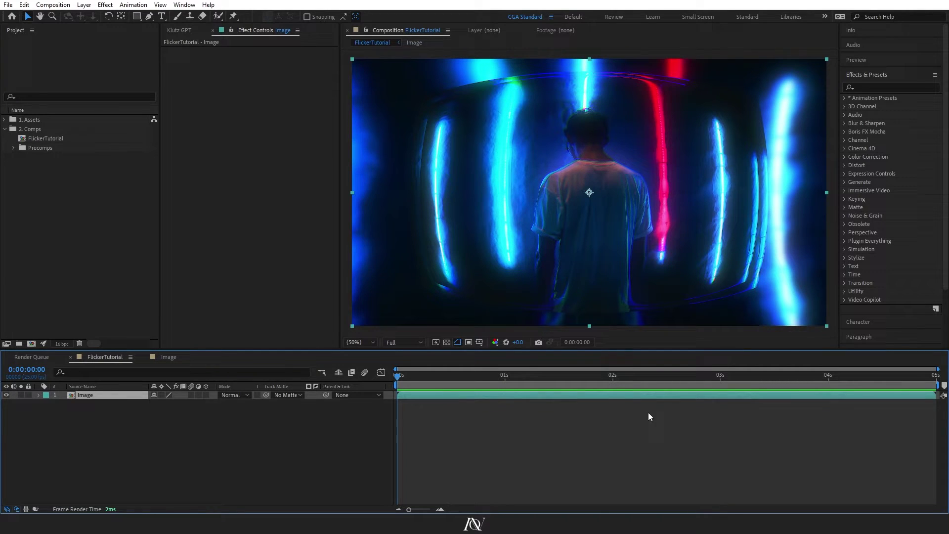
click(84, 5)
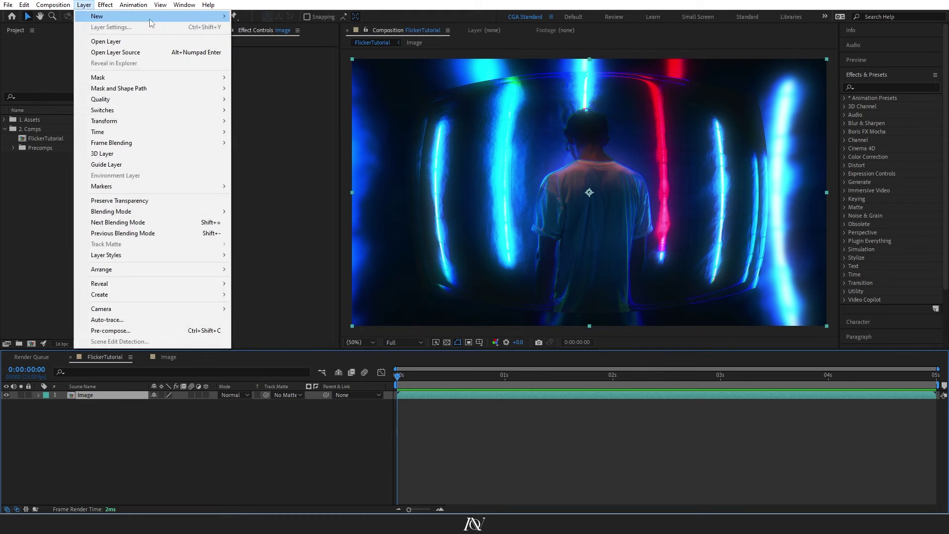
mouse_move(148, 16)
click(277, 81)
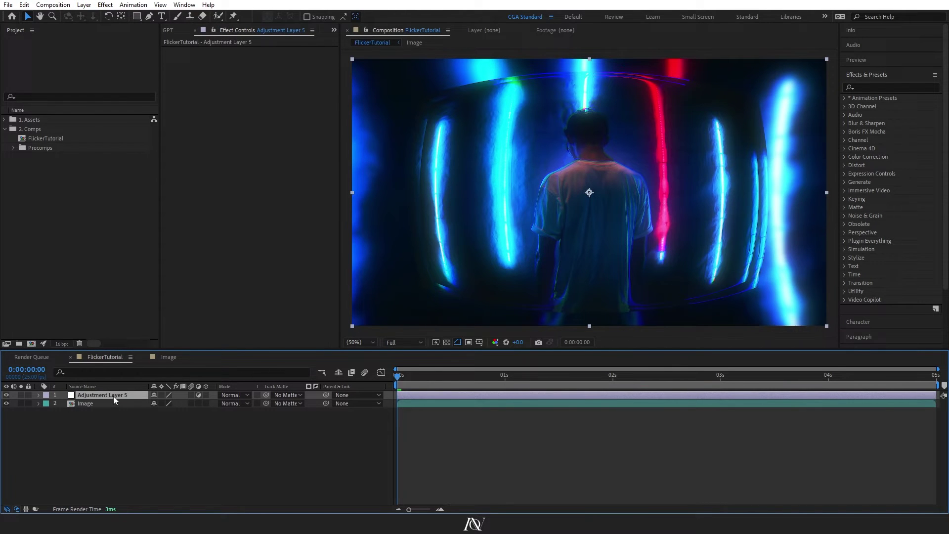
key(Return)
text(Flicker)
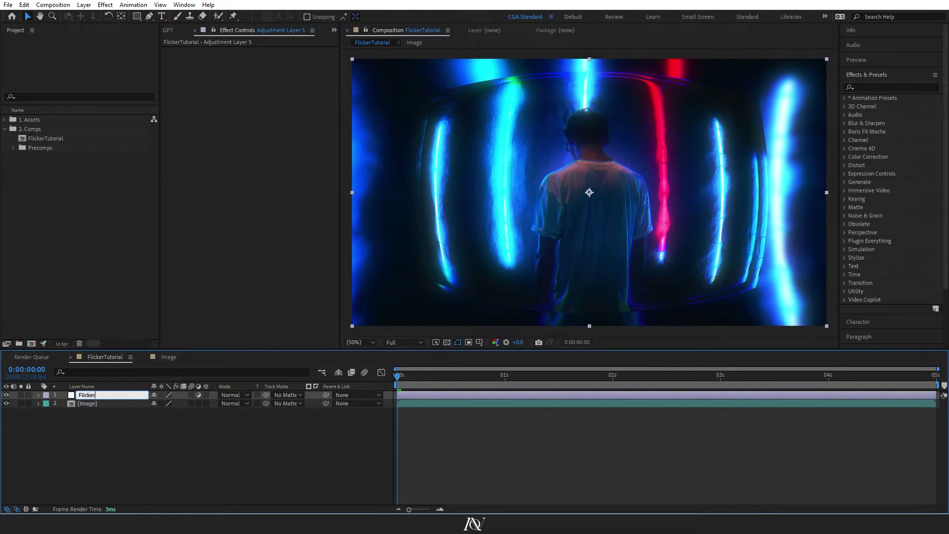
key(Return)
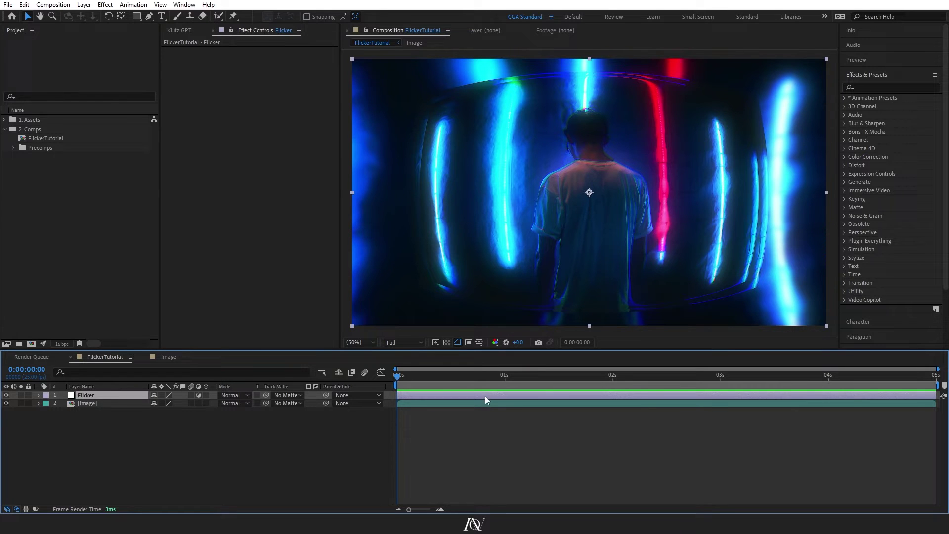
- Add an Exposure effect and three Slider Control effects to the Flicker layer
click(105, 4)
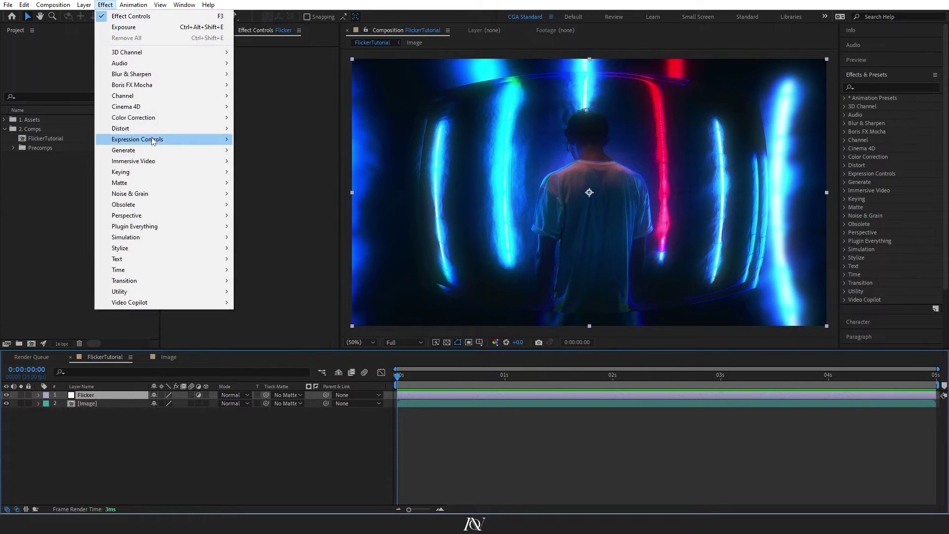
mouse_move(167, 118)
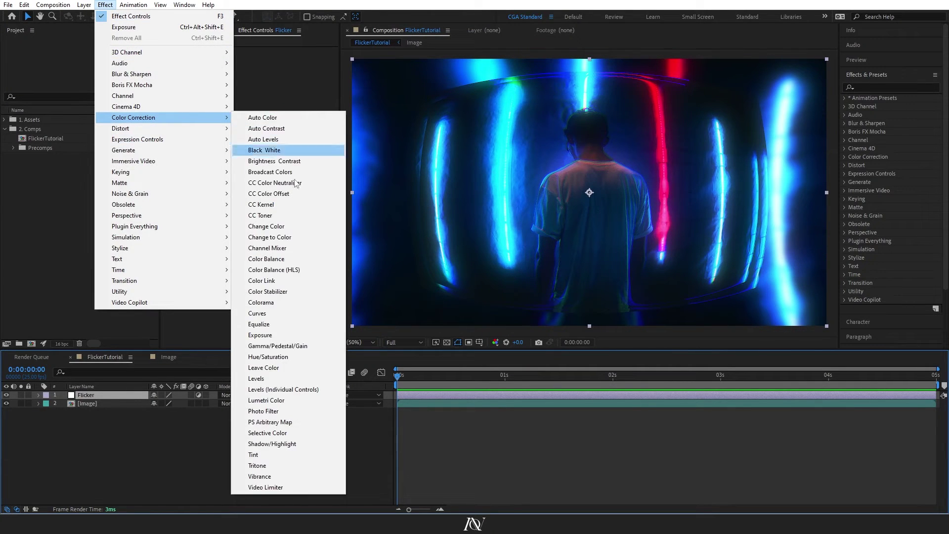
click(265, 335)
click(105, 4)
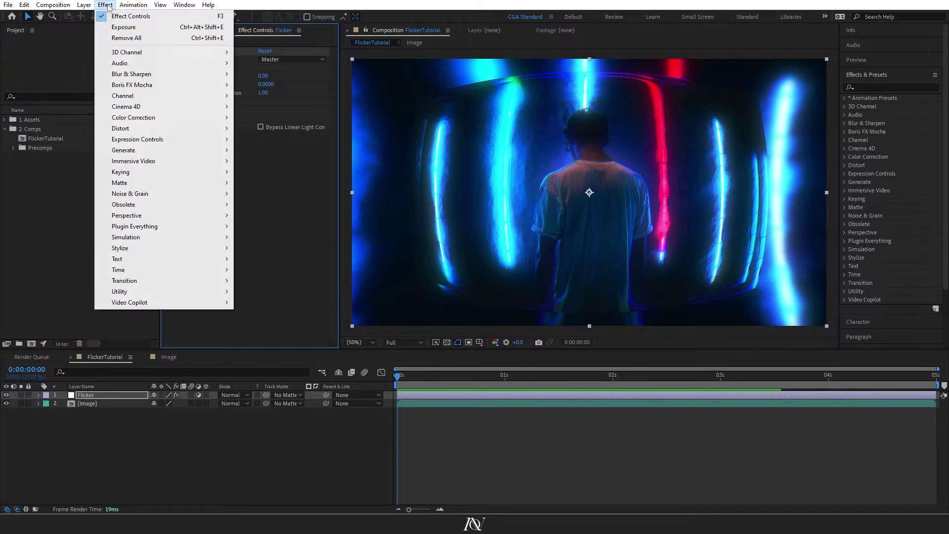
mouse_move(164, 140)
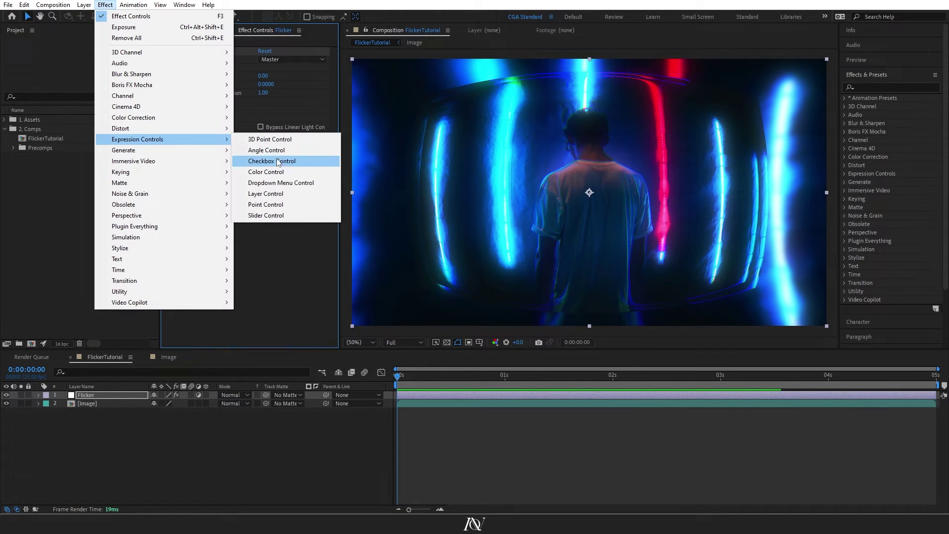
click(264, 215)
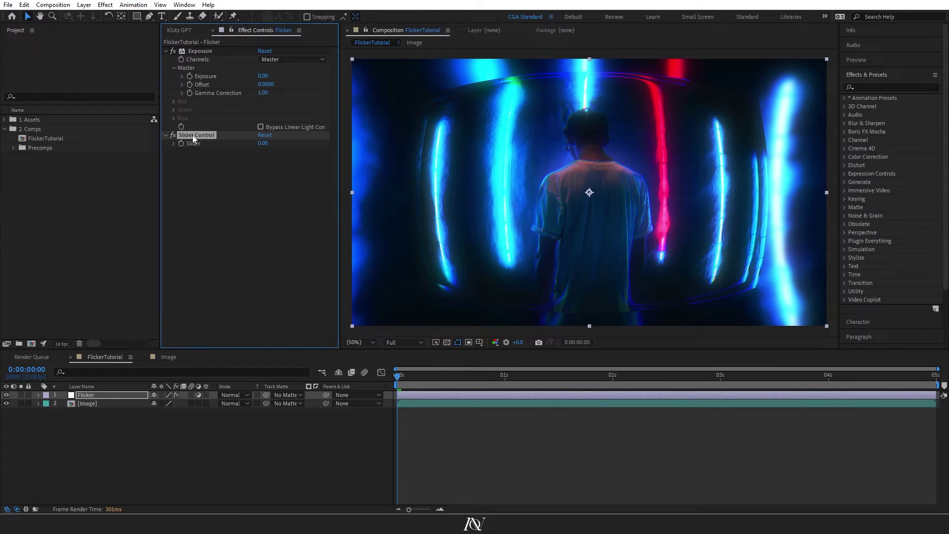
key(ctrl+d)
key(ctrl+d)
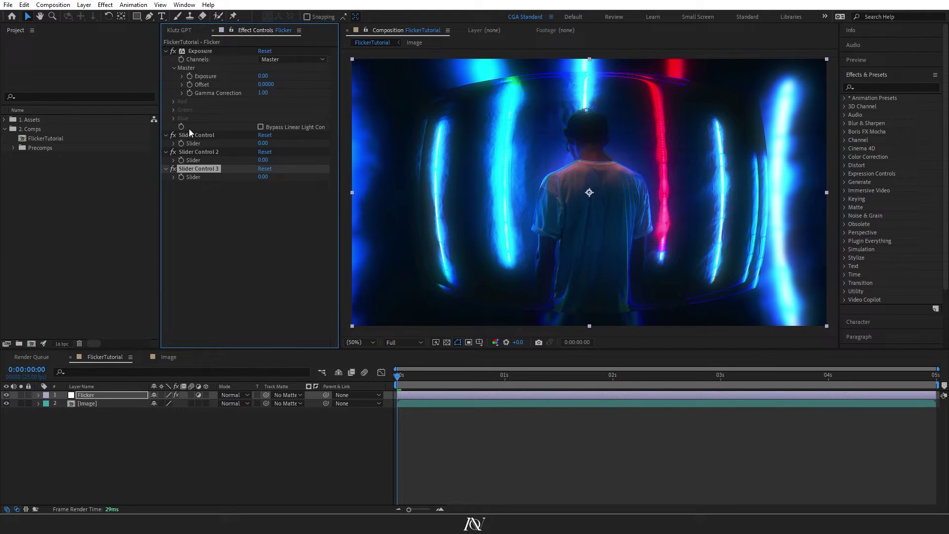
- Rename the three sliders to Brightest Value, Darkest Value and Flicker Speed
key(Return)
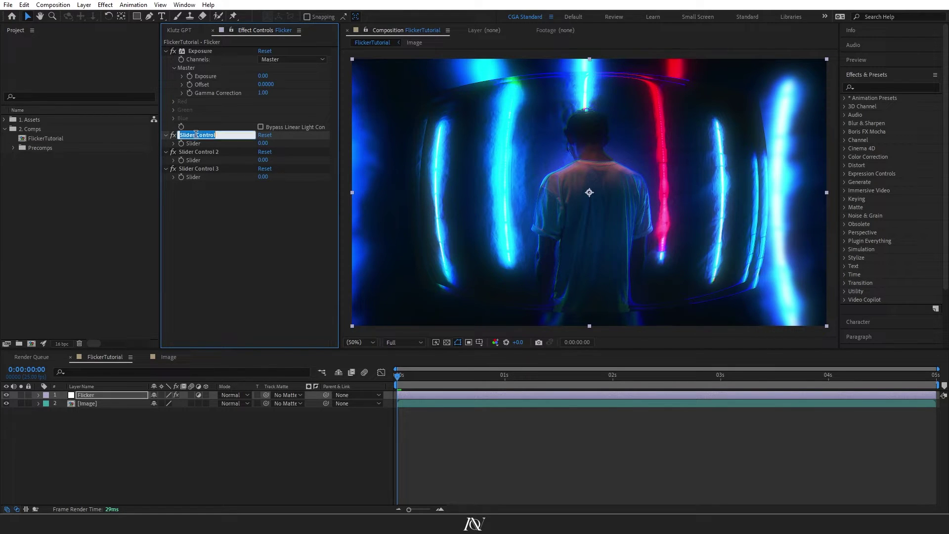
text(Brightest Value)
key(Return)
click(201, 153)
key(Return)
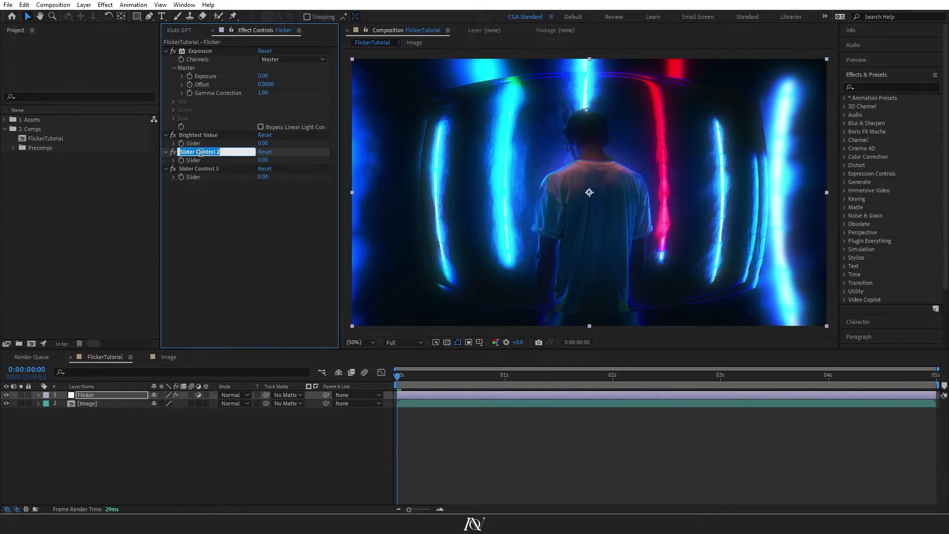
text(Darkest Value)
key(Return)
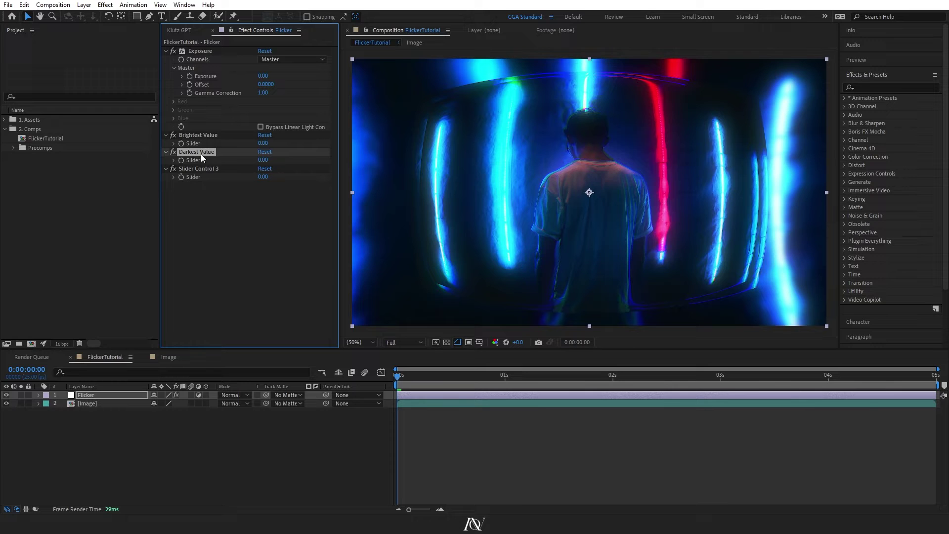
click(200, 170)
key(Return)
text(Fl)
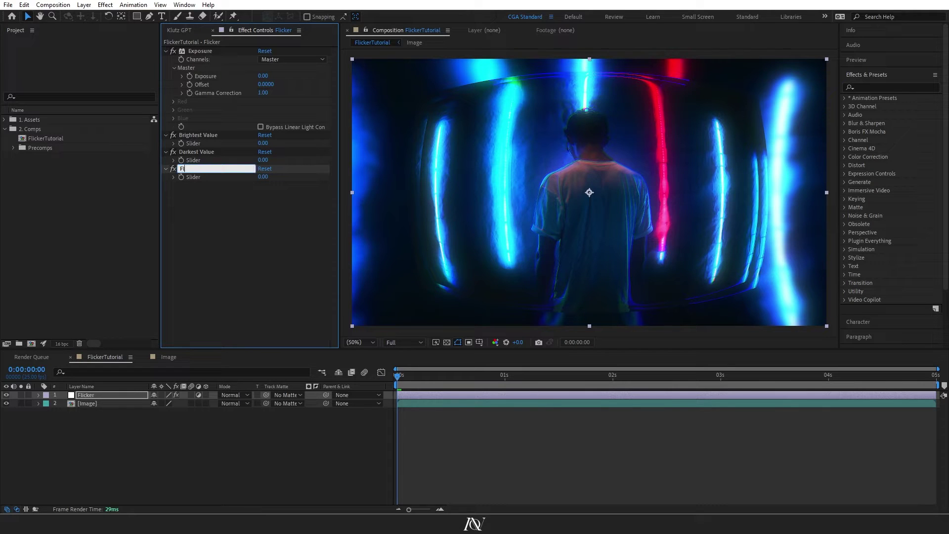
text(icker Speed)
key(Return)
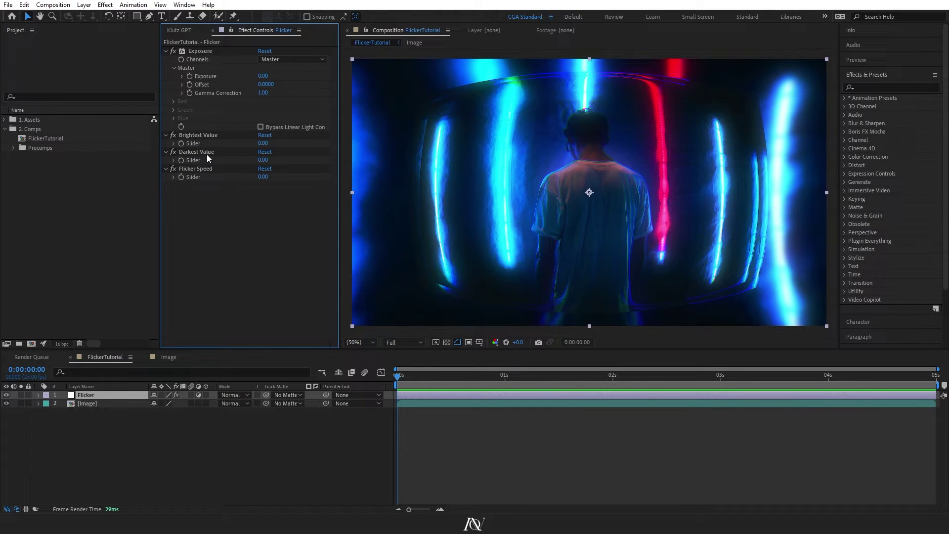
- Add a wiggle(5,10) expression to the Flicker layer's Exposure and preview the flicker
alt+click(189, 77)
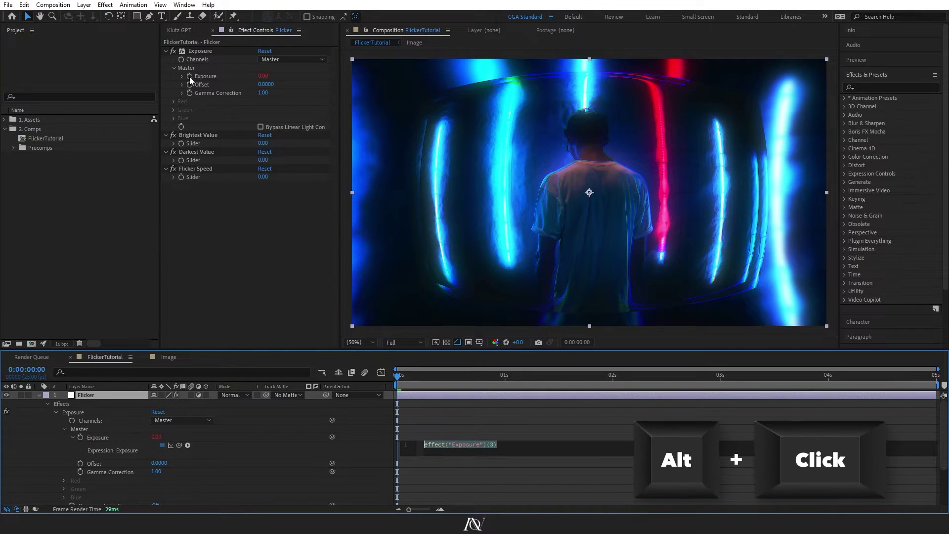
text(wiggle(5,)
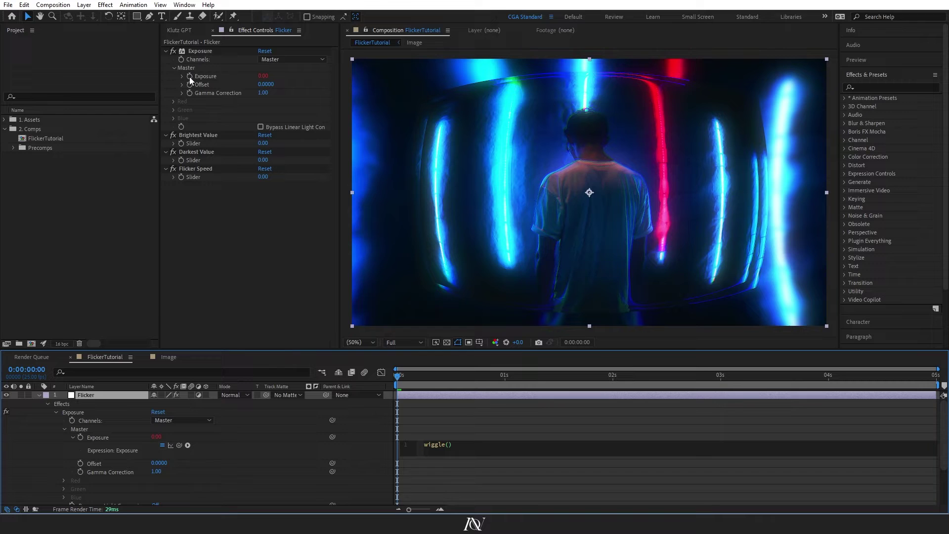
text(10)
click(432, 426)
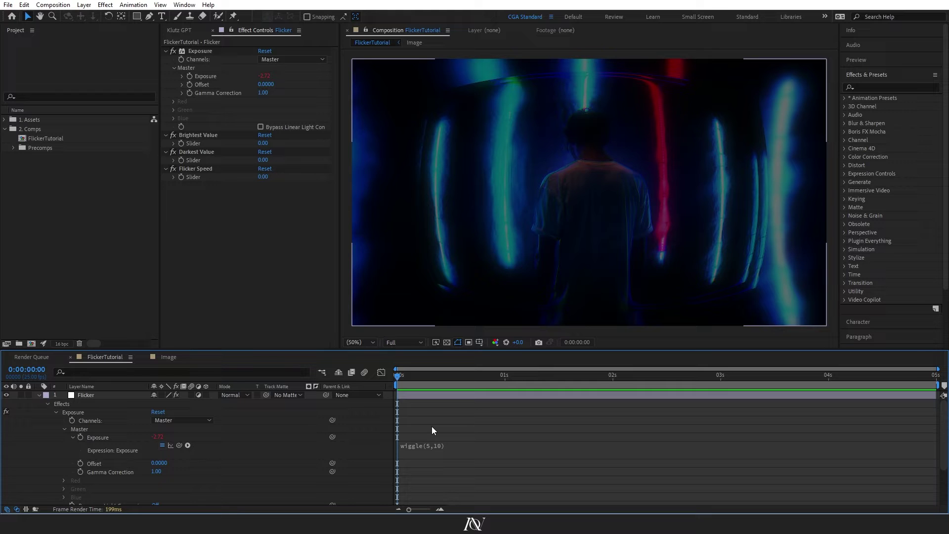
key(space)
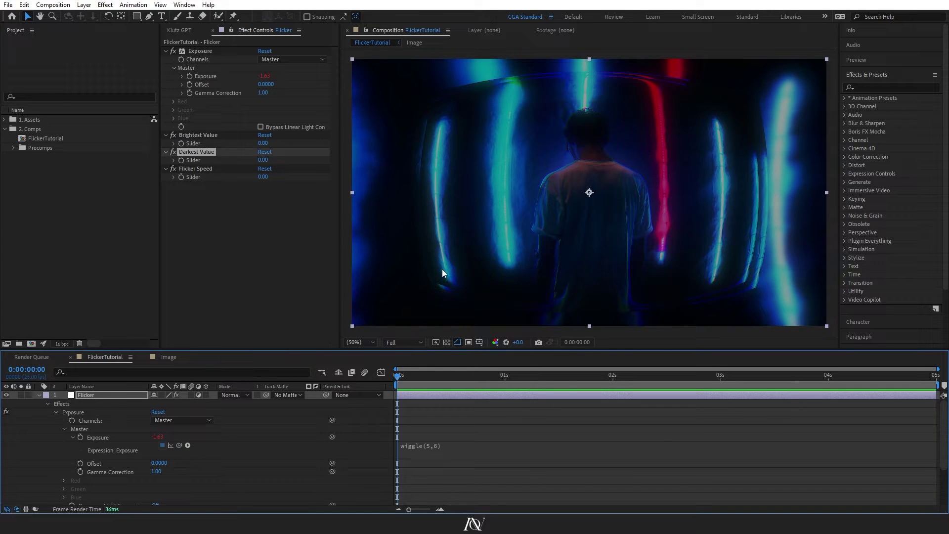
- Enter 1 for Brightest Value and -1 for Darkest Value, then adjust the base Exposure amount
click(205, 145)
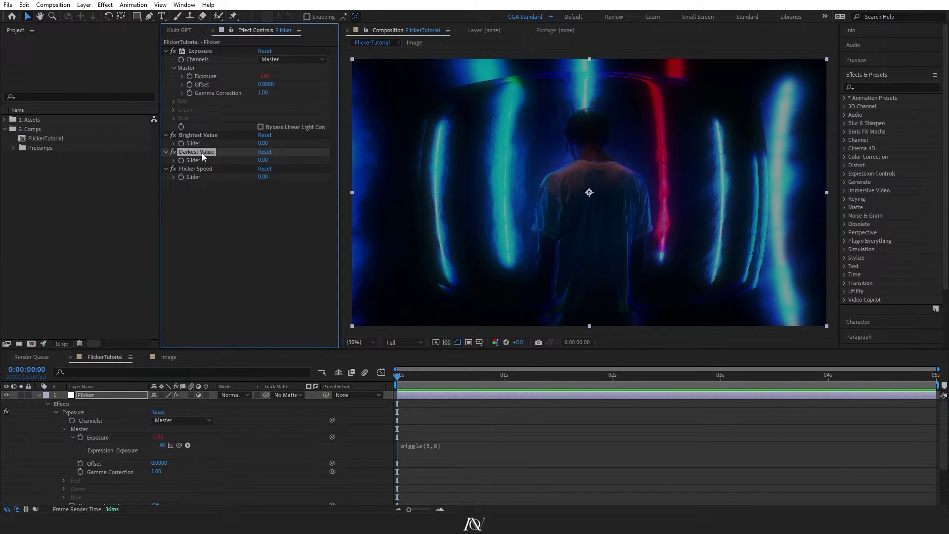
click(222, 243)
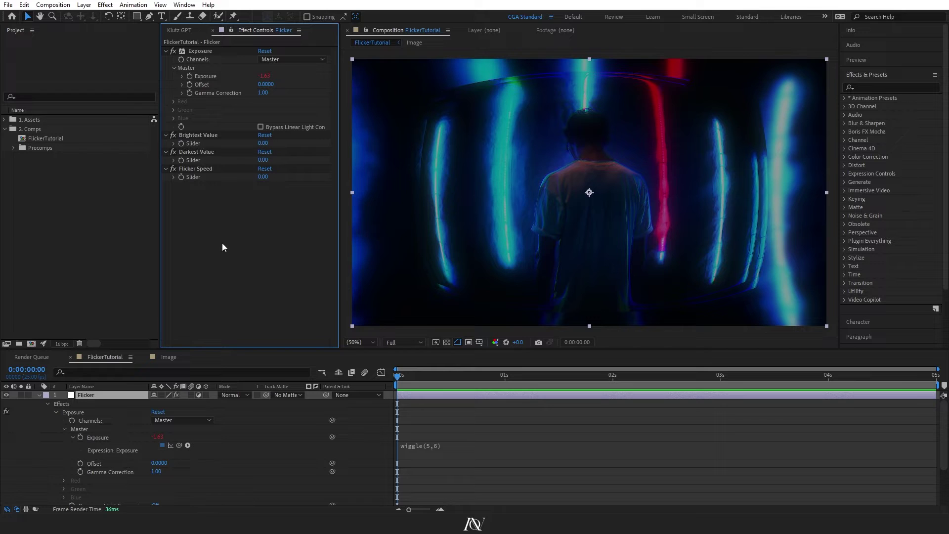
click(263, 143)
text(1)
click(265, 200)
click(263, 160)
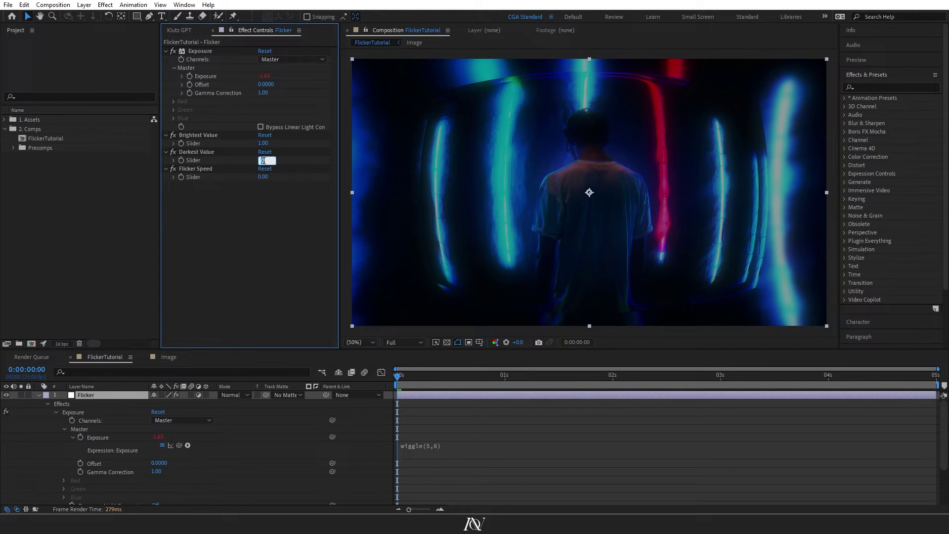
text(-1)
key(Return)
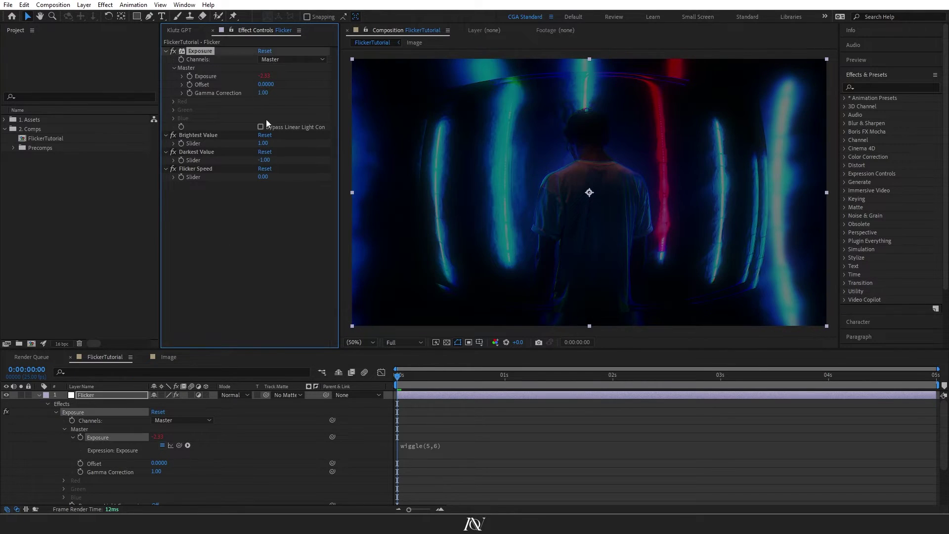
mouse_move(263, 77)
mouse_down()
mouse_move(297, 81)
mouse_move(257, 88)
mouse_up()
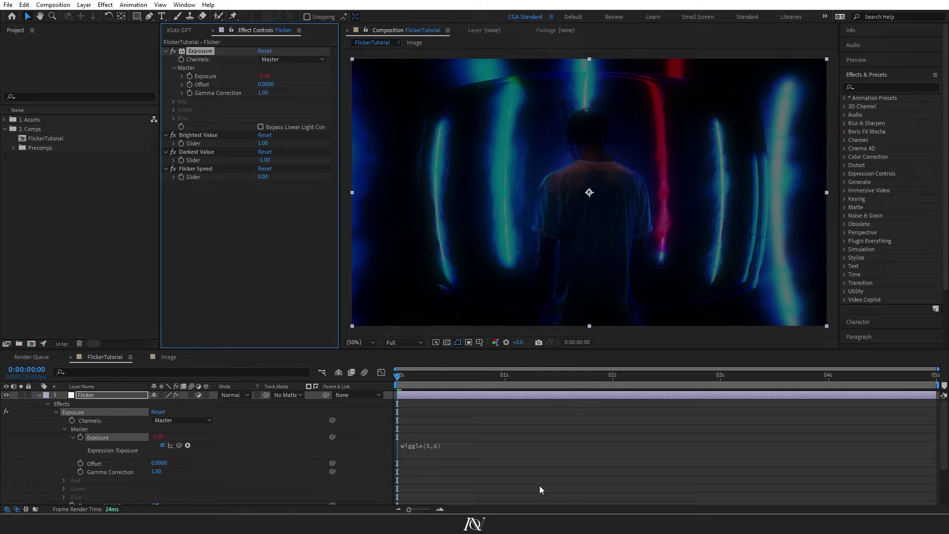
- Add a 'maxValue =' line above wiggle, linked to the Brightest Value slider
click(423, 449)
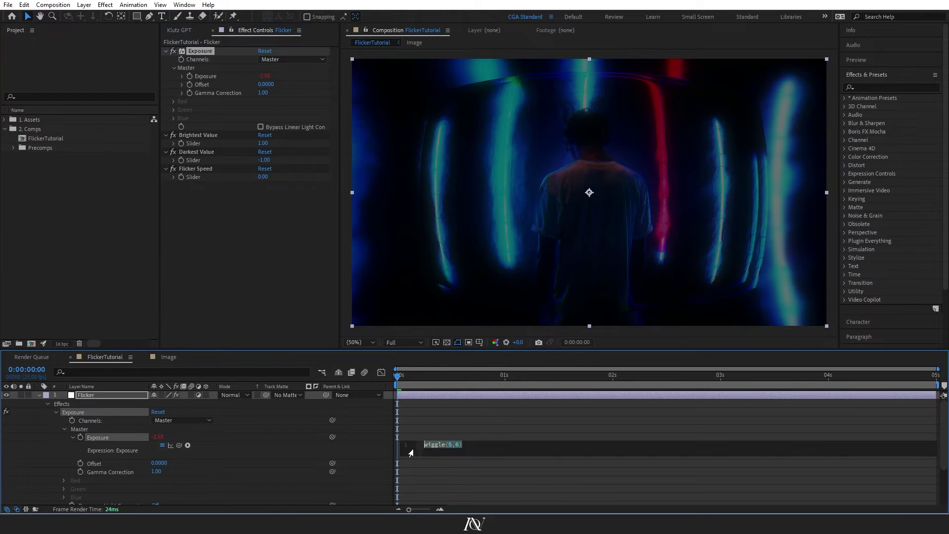
key(Return)
key(Return)
key(Return)
key(Up)
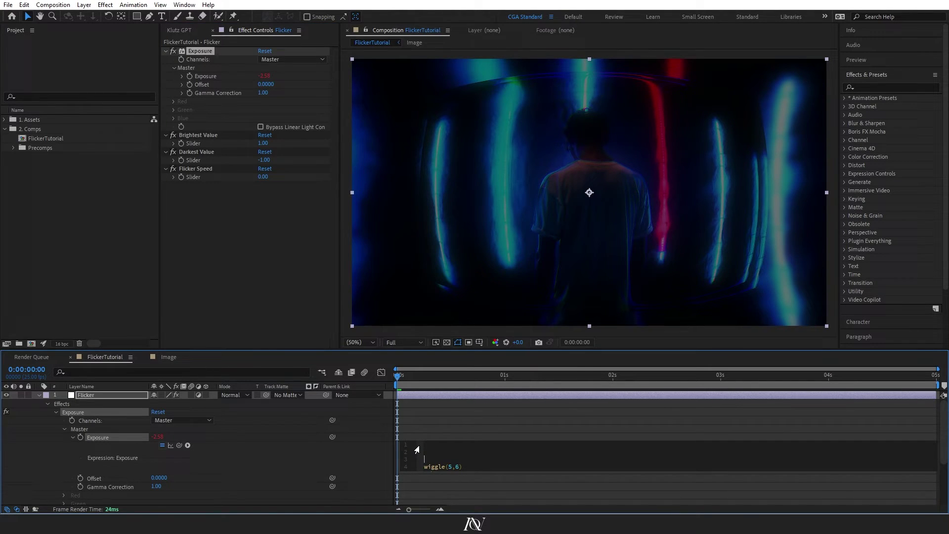
text(maxValue =)
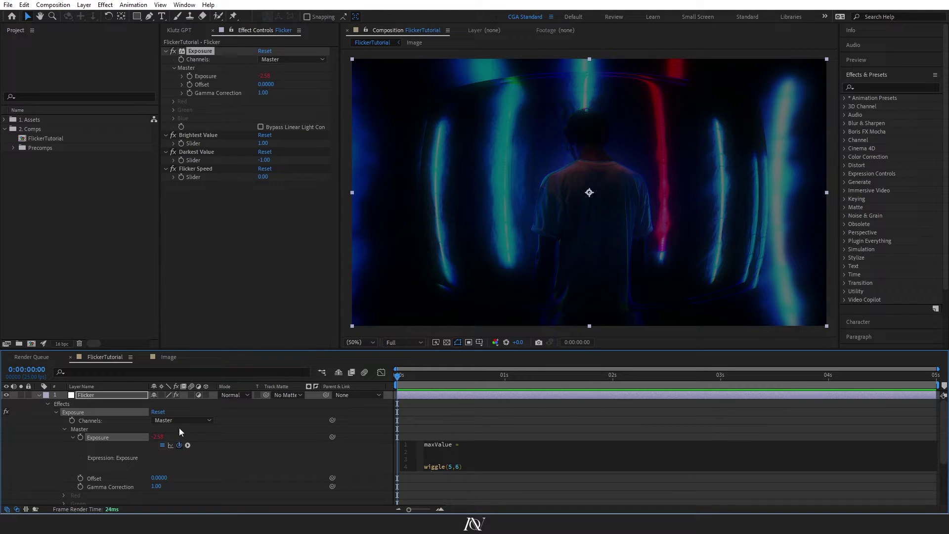
drag(179, 445, 204, 144)
text(;)
- Add a minValue line linked to the Darkest Value slider and start entering freq and amp
key(Return)
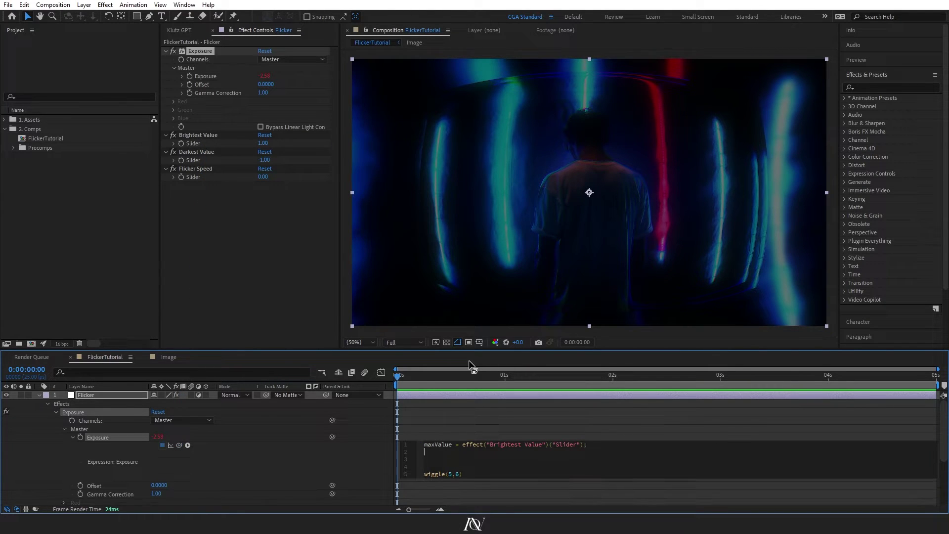
text(minValue =)
drag(180, 445, 194, 160)
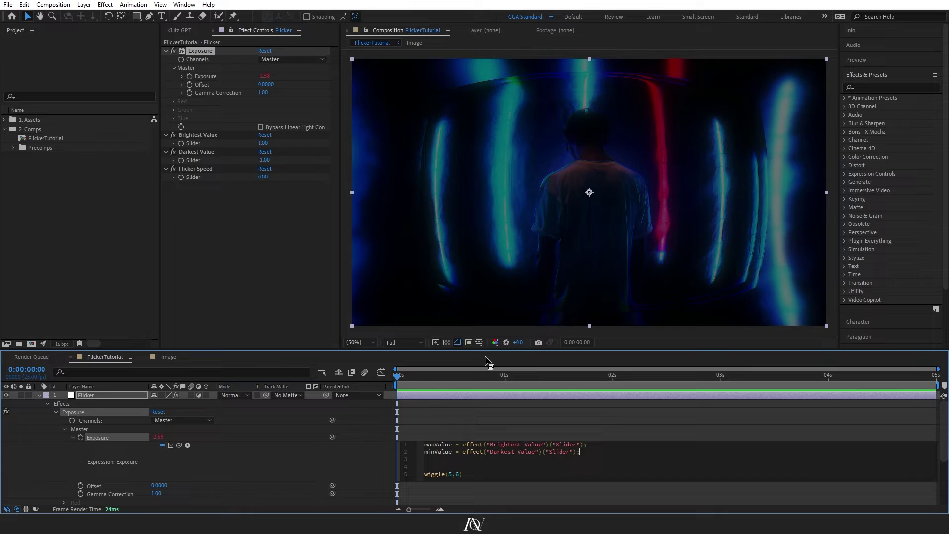
click(460, 468)
text(fre)
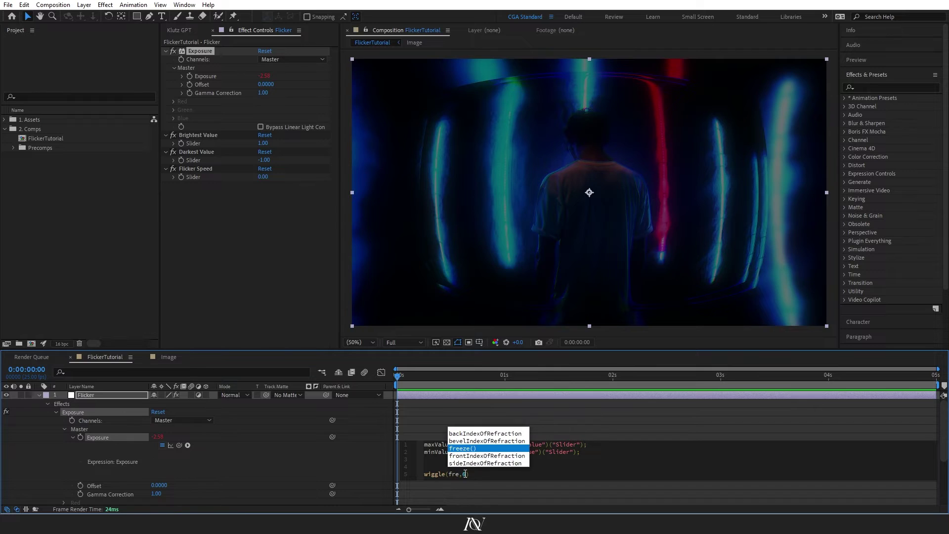
text(q)
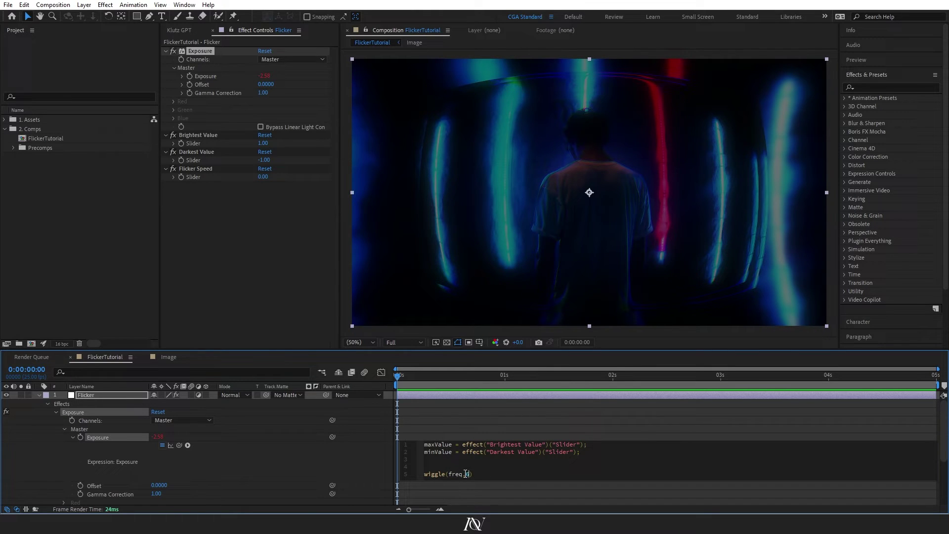
text(amp)
text(req =)
- Link freq to the Flicker Speed slider and define amp = Math.abs(maxValue - minValue)/2
drag(179, 445, 197, 176)
key(Return)
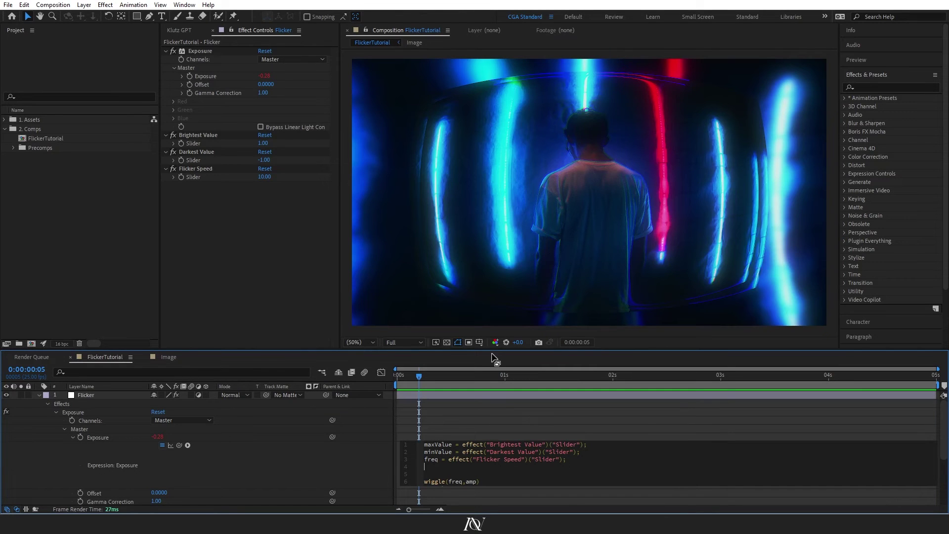
text(amp = Math.ab)
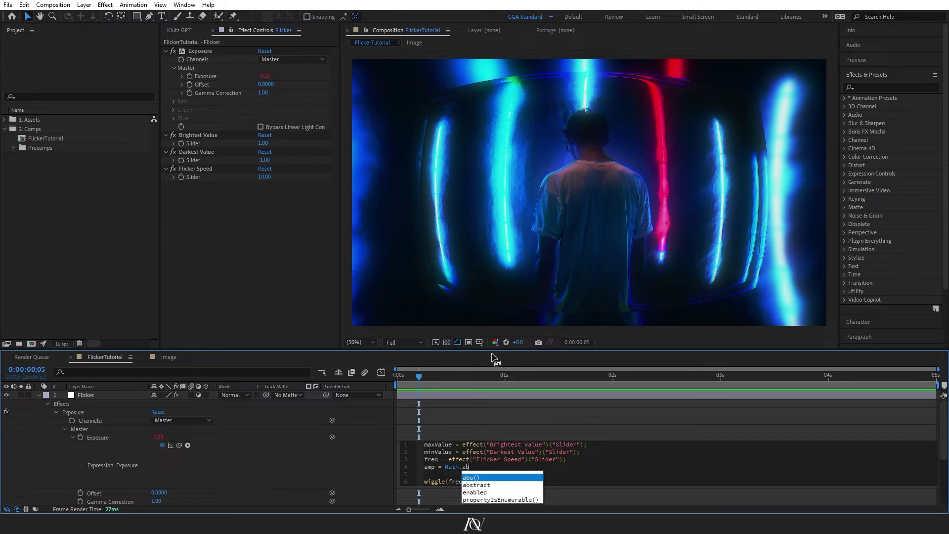
text(s)
key(Return)
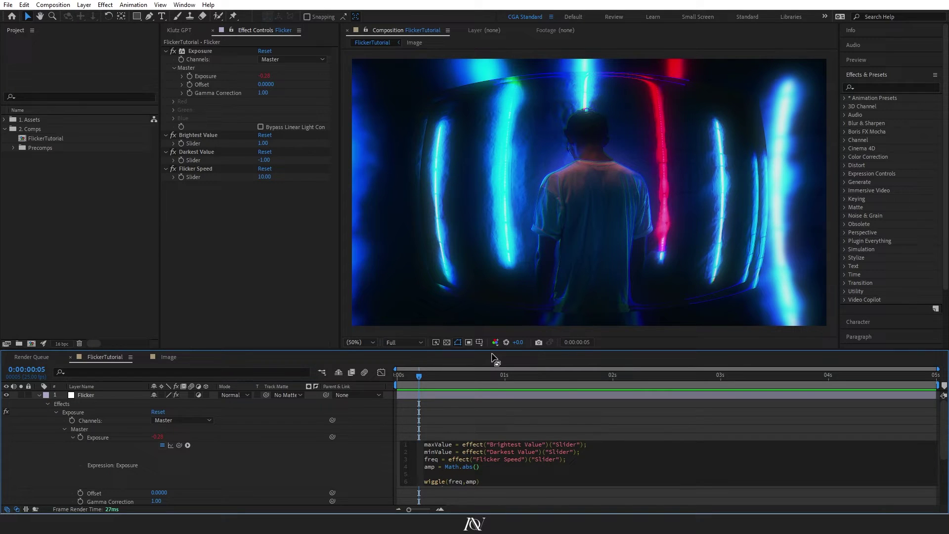
text(maxValue)
key(Return)
text(- )
text(minValue)
key(Return)
text(/2;)
- Commit the finished Exposure expression and return to the start of the comp
click(262, 176)
click(489, 420)
key(Home)
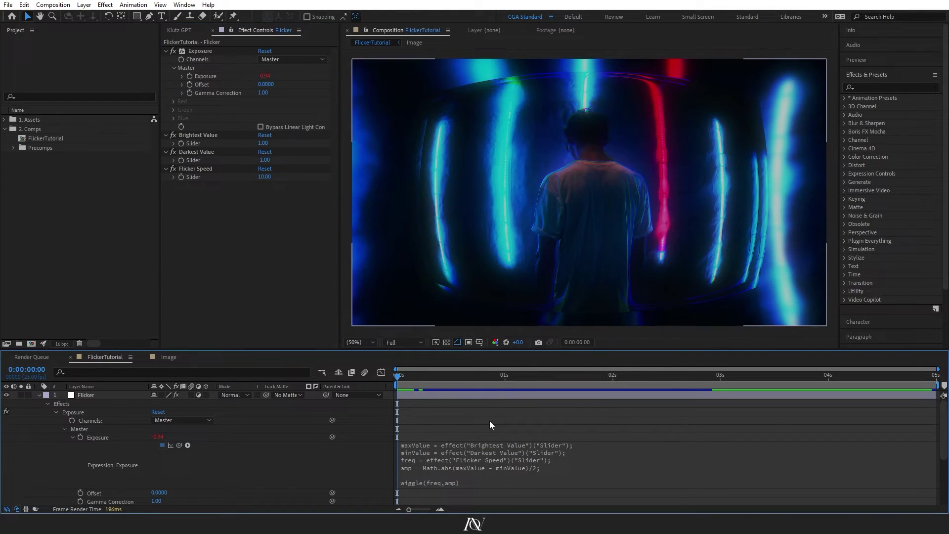
- Preview, then set Darkest Value -5, Brightest Value 3 and Flicker Speed 50
key(space)
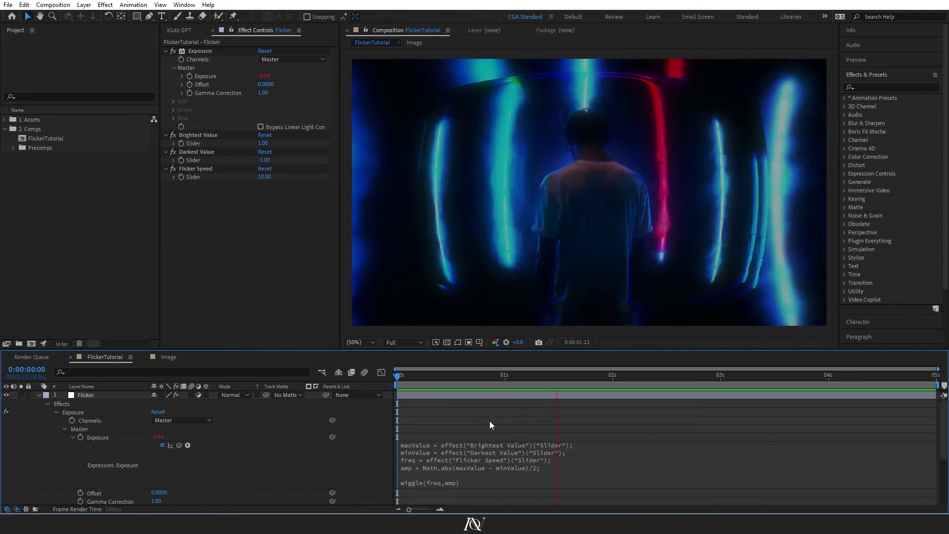
key(space)
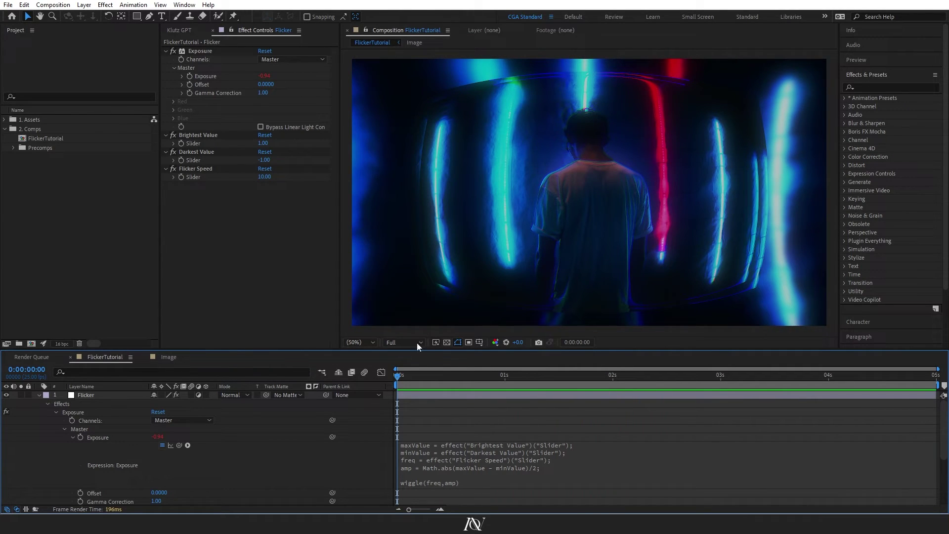
click(264, 160)
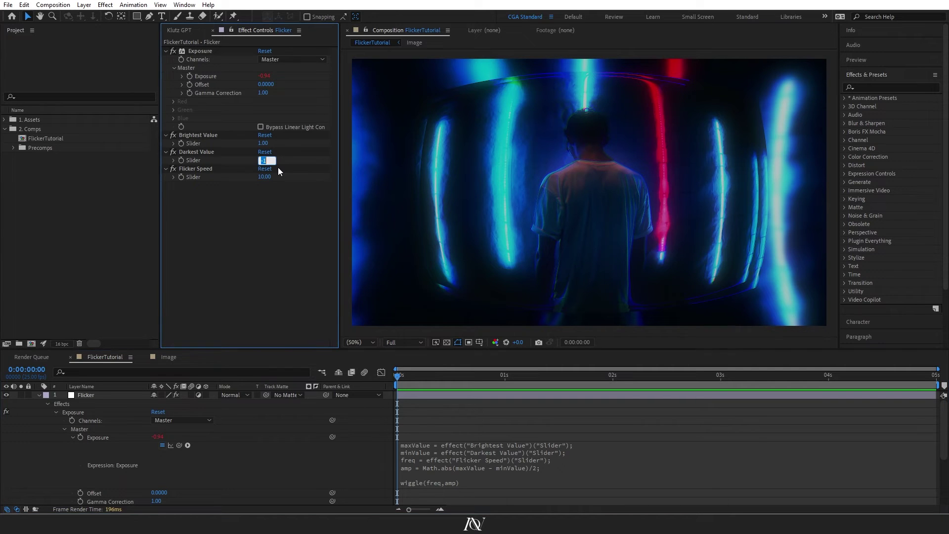
text(-5)
key(shift+Tab)
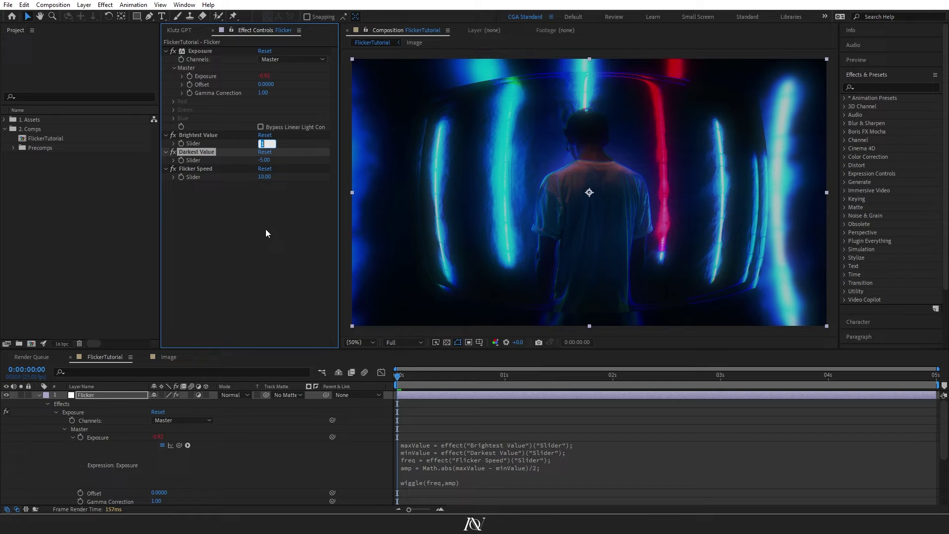
text(3)
key(Return)
click(265, 177)
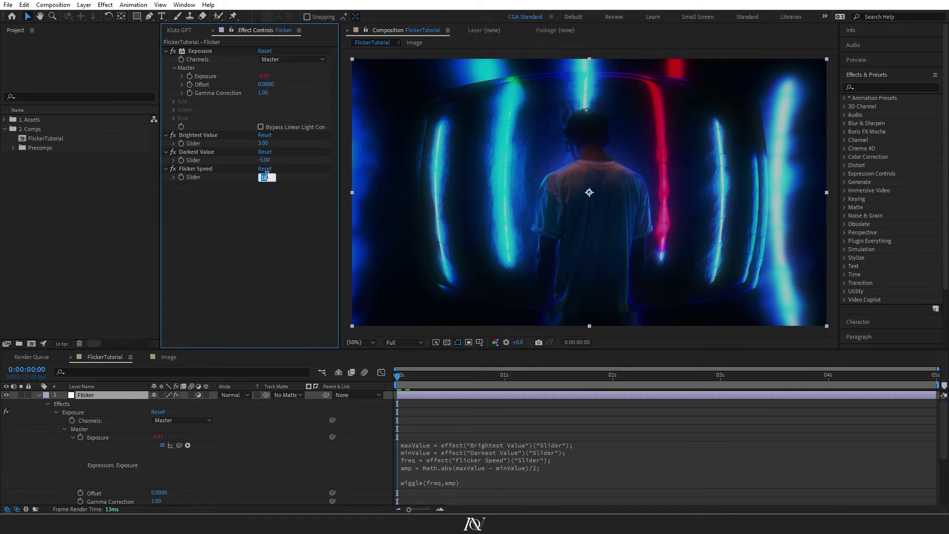
text(50)
key(Return)
- Preview the fast flicker, then lower Flicker Speed to 2 and preview again
key(space)
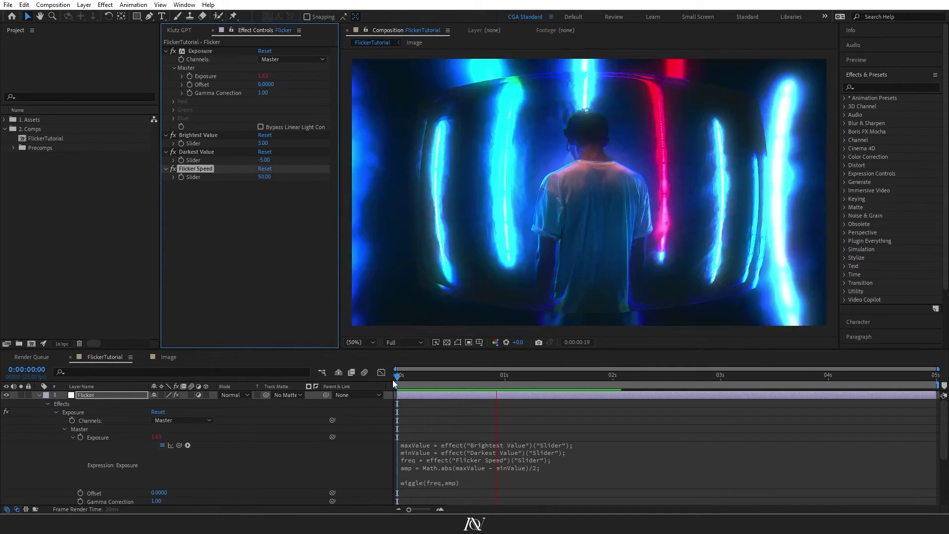
key(space)
click(262, 177)
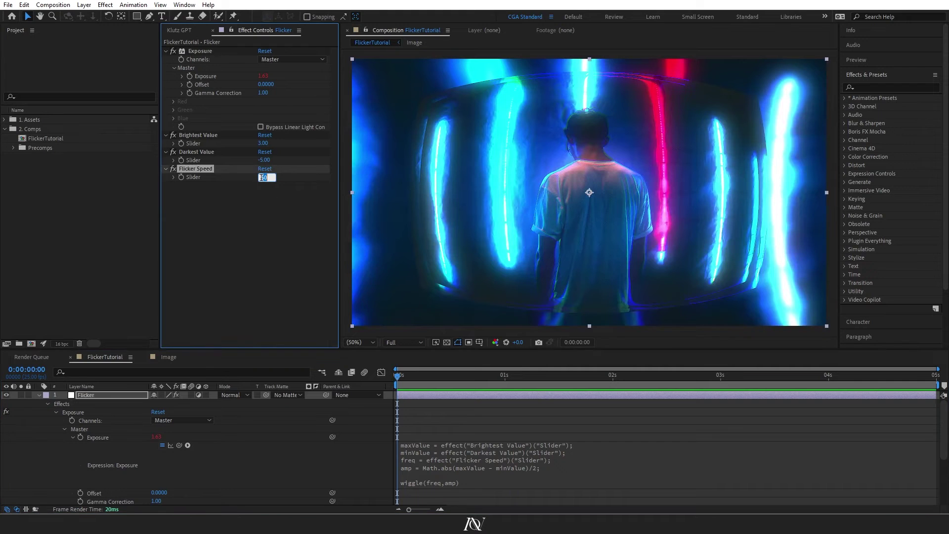
text(2)
key(Return)
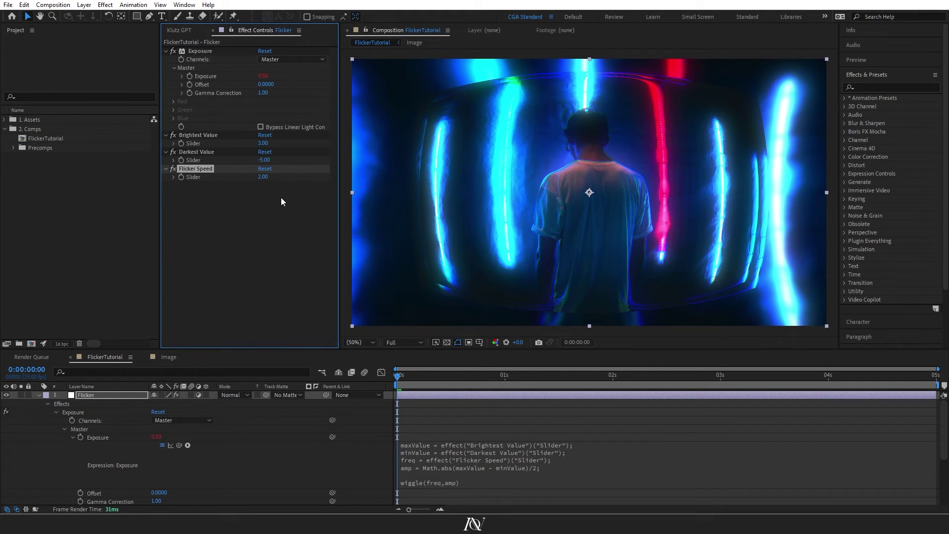
key(space)
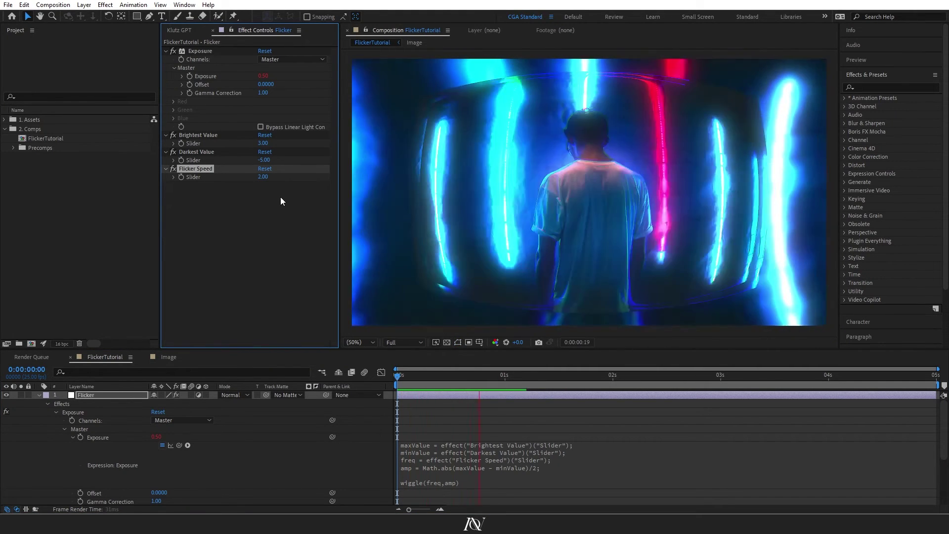
- Set Brightest Value 1, Darkest Value 0 and Flicker Speed 1000, then preview
click(263, 143)
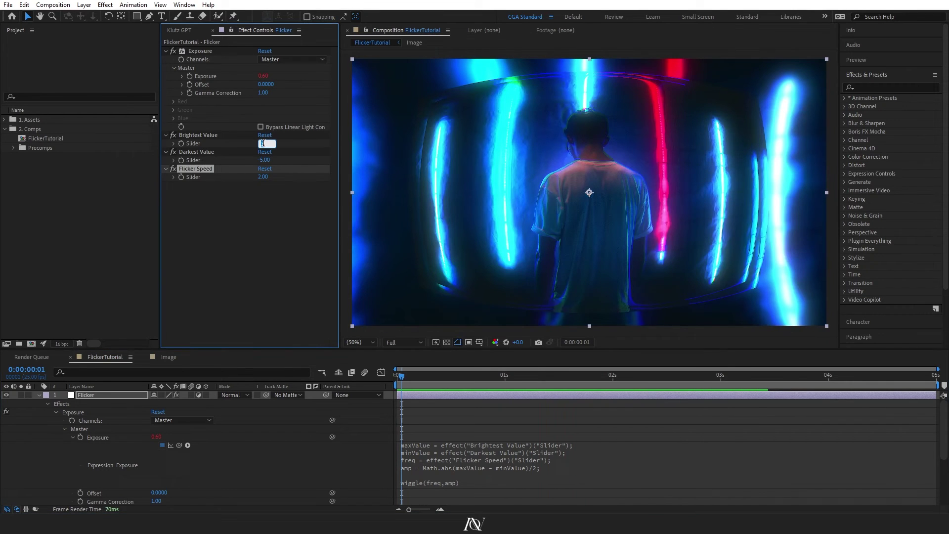
text(1)
key(Tab)
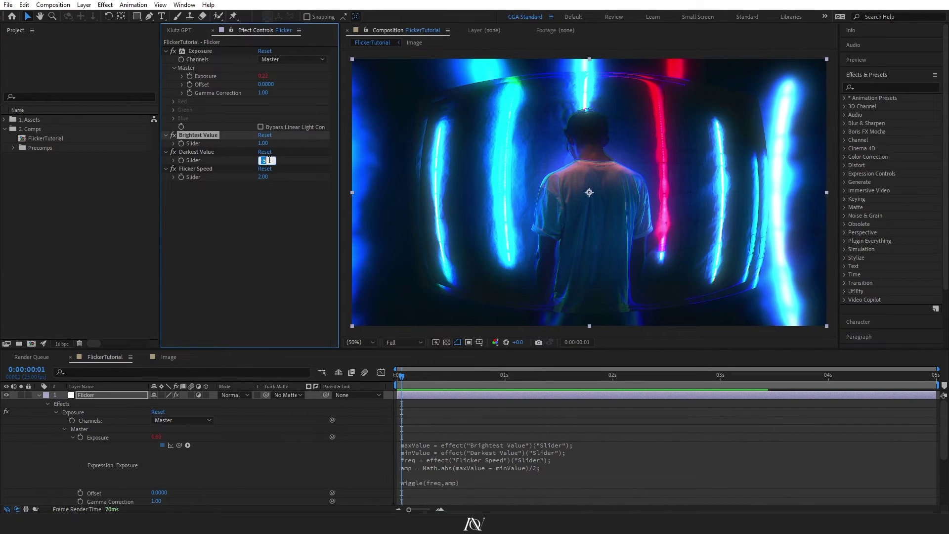
text(0)
key(Return)
click(262, 177)
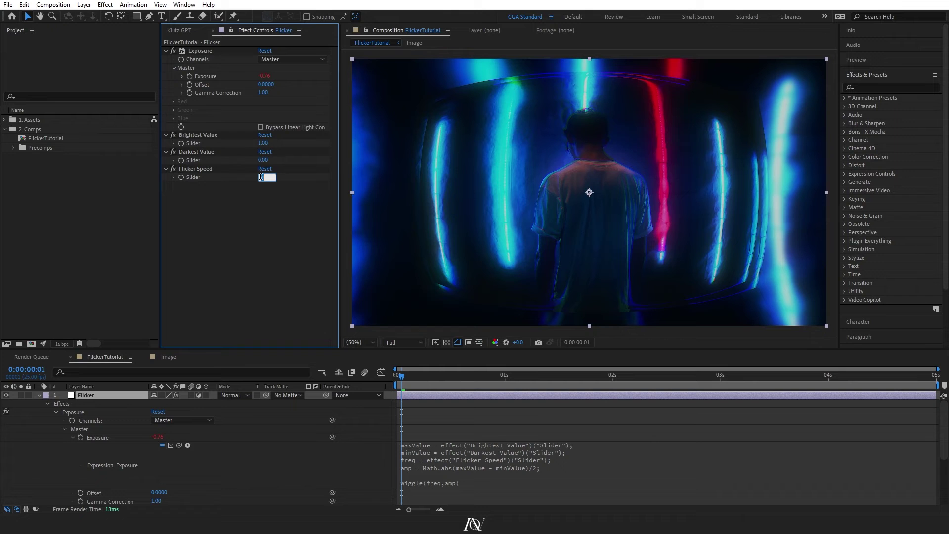
text(1000)
key(Return)
key(space)
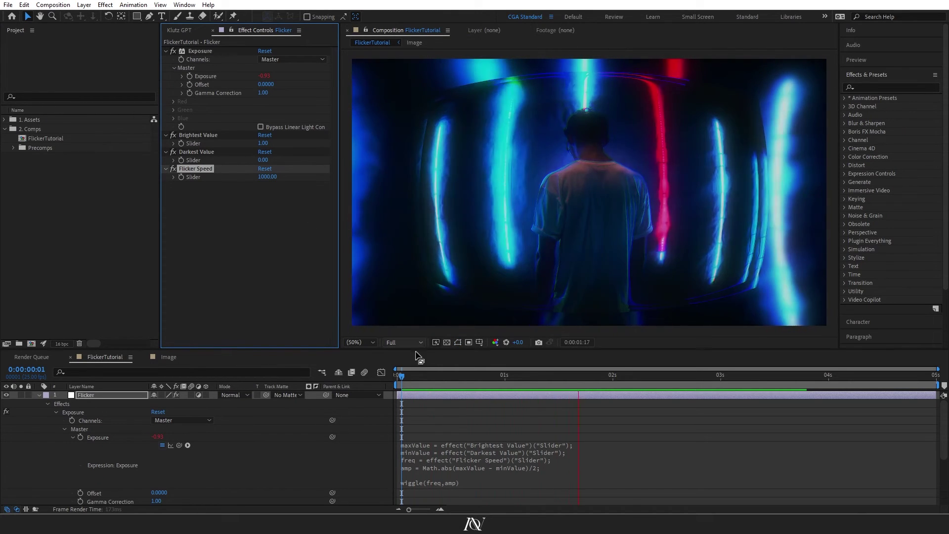
click(421, 385)
- Change Darkest Value to -2 and Brightest Value to 2, then preview from the start
click(262, 161)
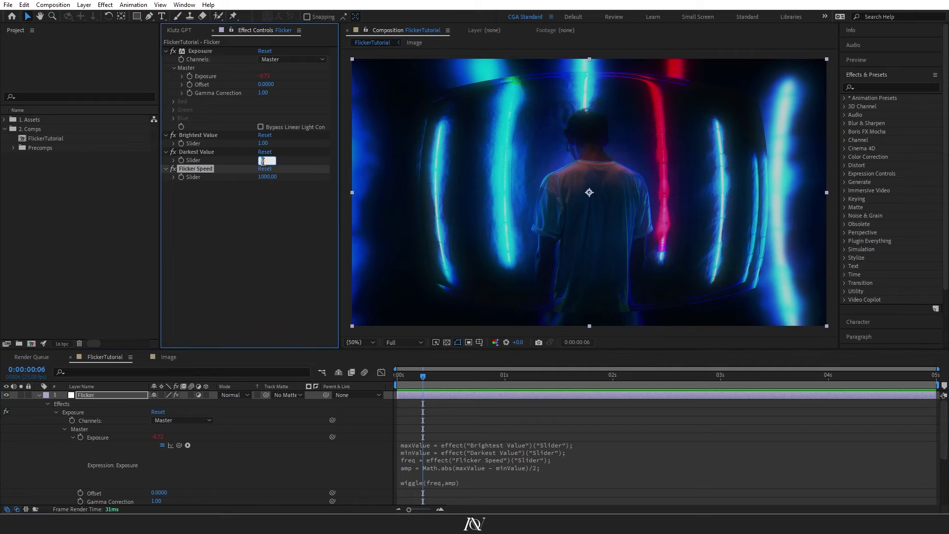
text(-2)
key(Return)
click(262, 143)
text(2)
key(Return)
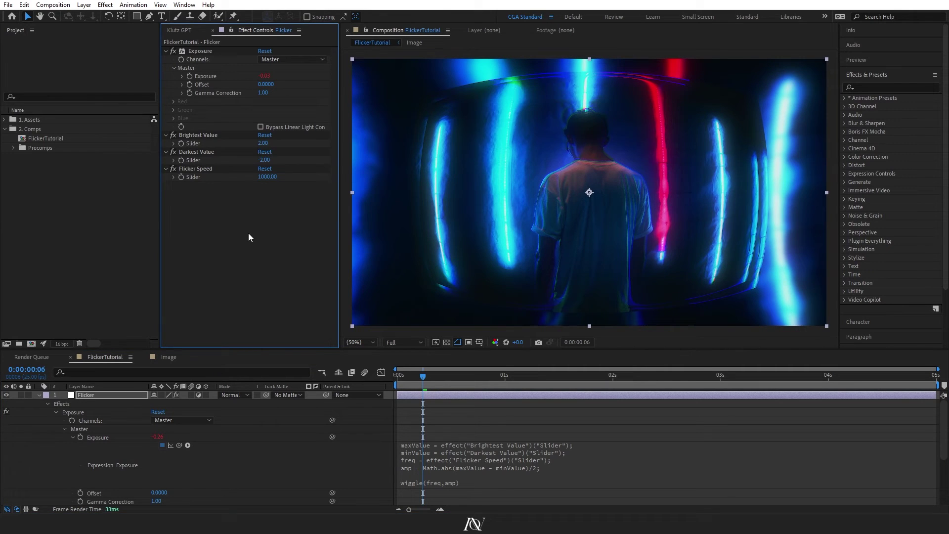
click(421, 388)
drag(421, 389, 374, 383)
key(space)
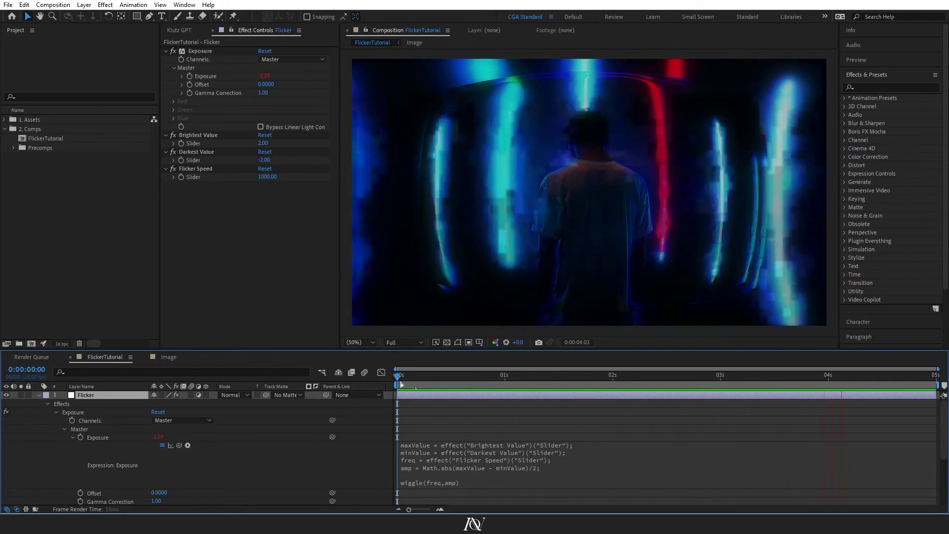
- Stop the preview and reset the sliders to Brightest 1, Darkest -1 and Flicker Speed 10
key(space)
click(265, 144)
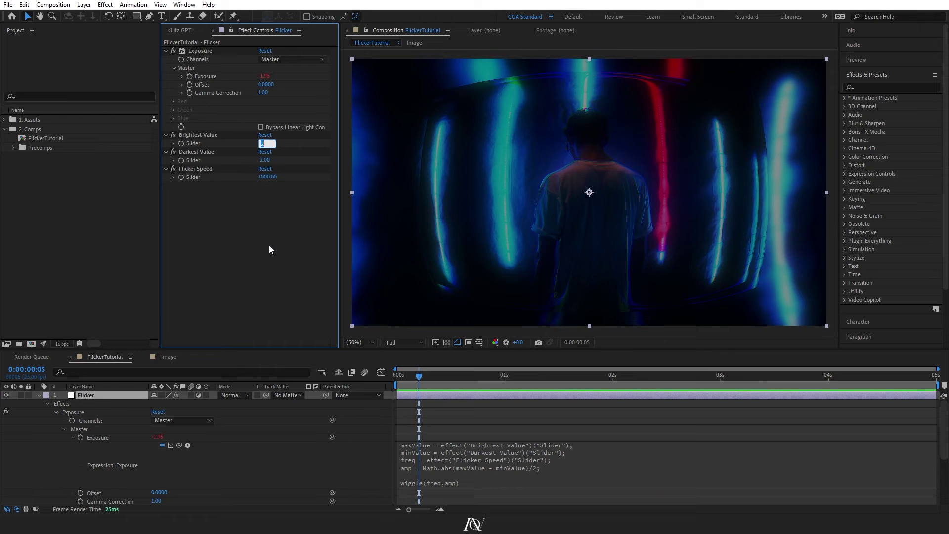
text(1)
click(262, 159)
text(-)
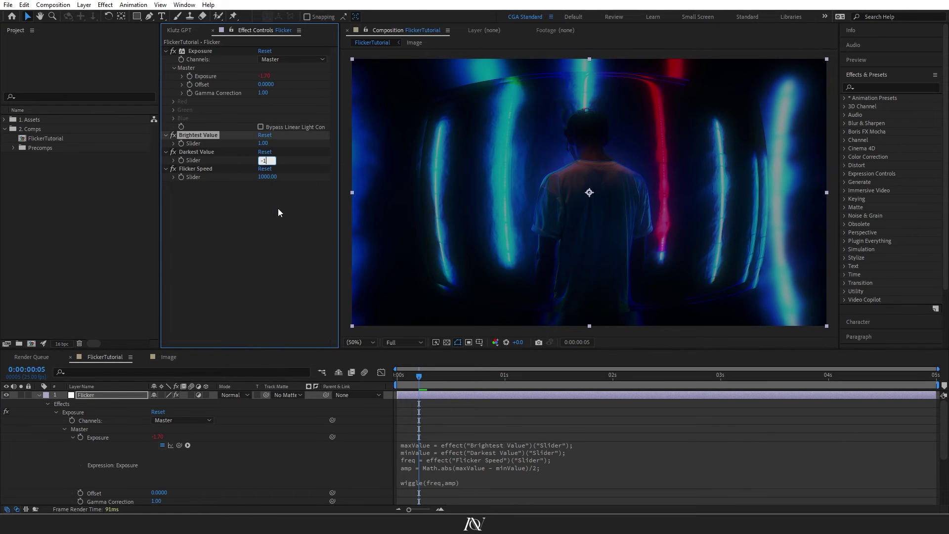
text(1)
click(263, 177)
text(10)
key(Return)
- Preview the flicker at speed 10, then scroll the web store to the NOS Light Flicker Effect product
key(space)
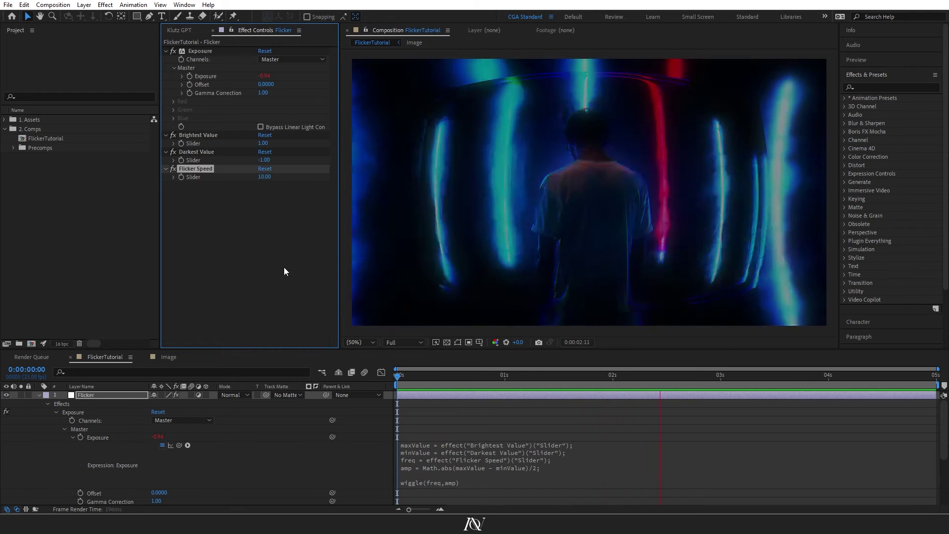
click(453, 375)
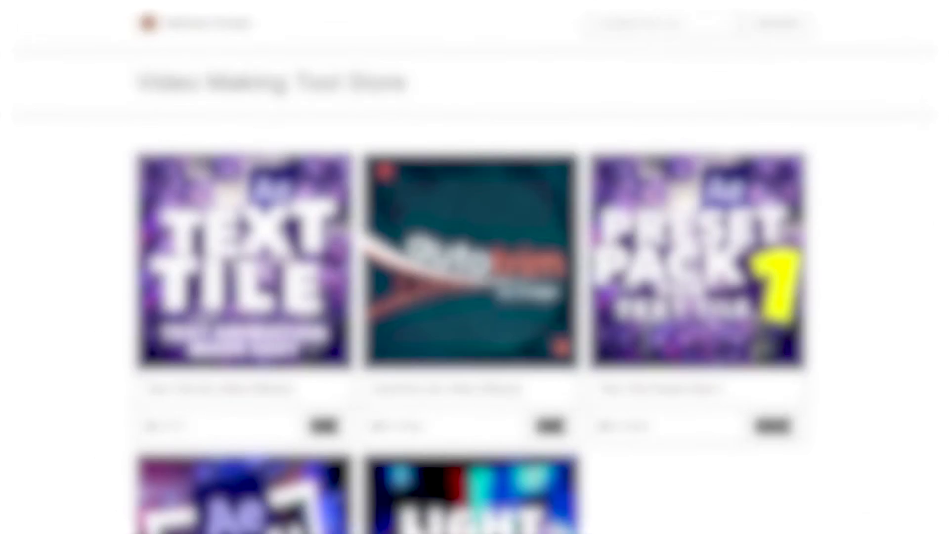
scroll(474, 296, down, 3)
scroll(475, 297, down, 4)
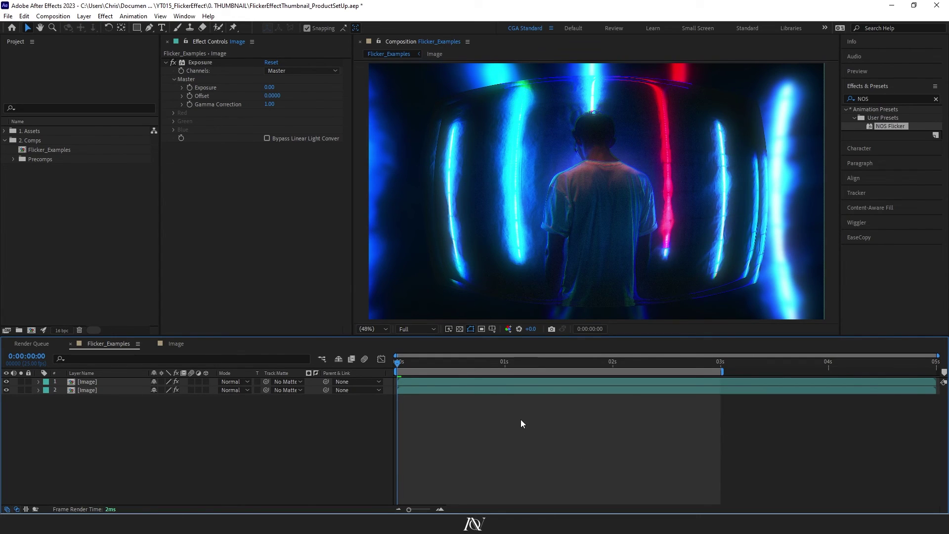
- Set the Exposure effect's Channels mode to Individual Channels
click(280, 70)
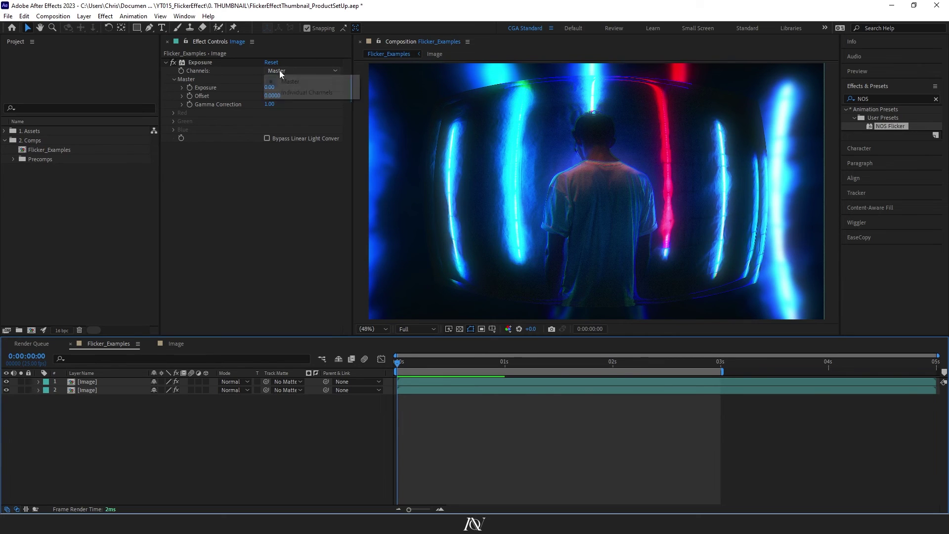
click(312, 92)
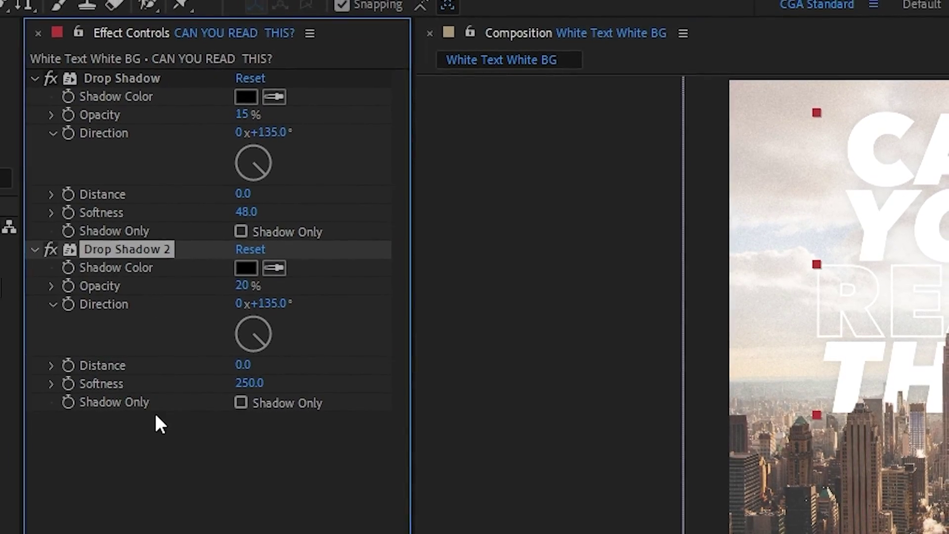
- Duplicate the Drop Shadow 2 effect on the CAN YOU READ THIS? text layer
key(ctrl+d)
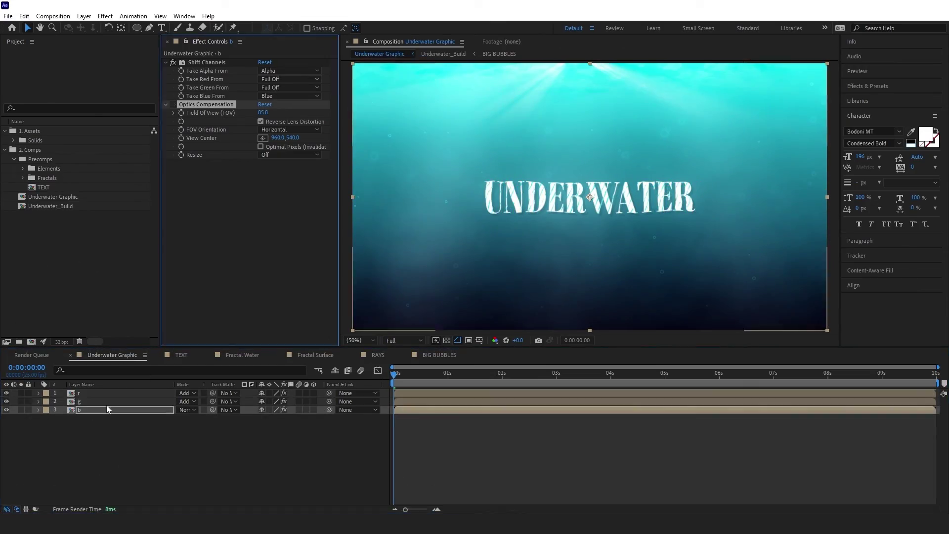